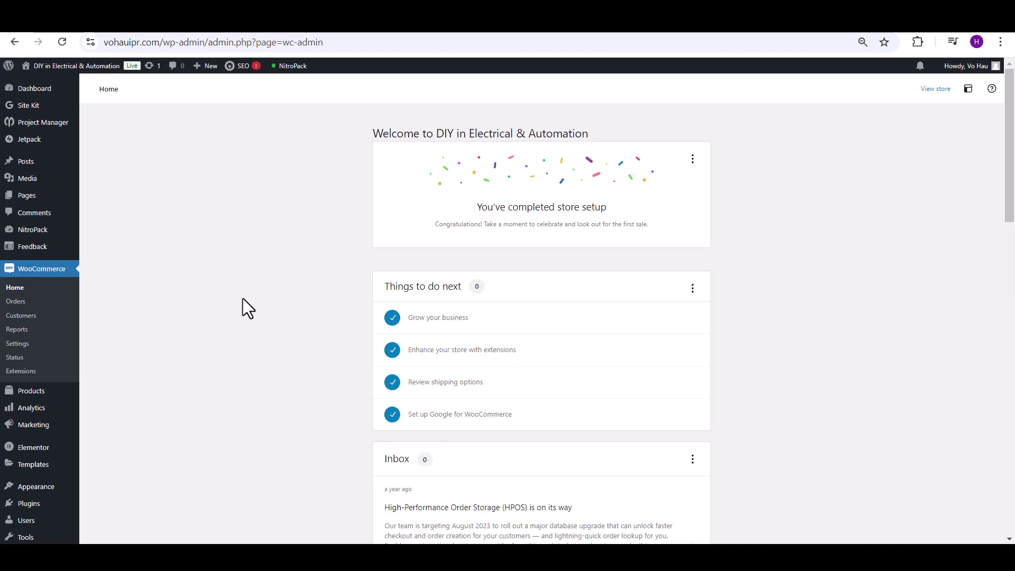
Review the General, Shipping, Products, Integration and Advanced sections of the WooCommerce settings.
left_click(14, 345)
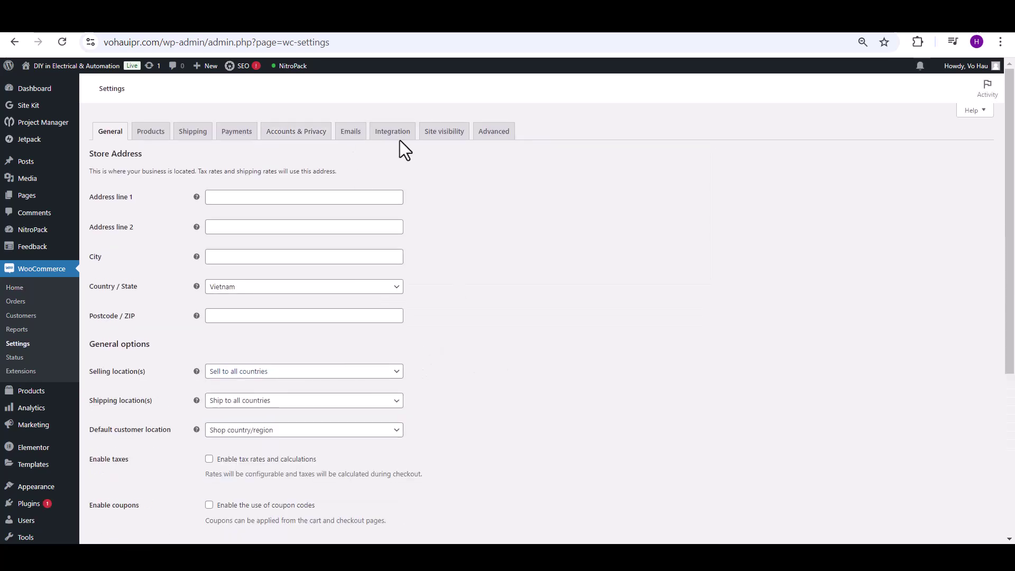
scroll(301, 324, "down", 1)
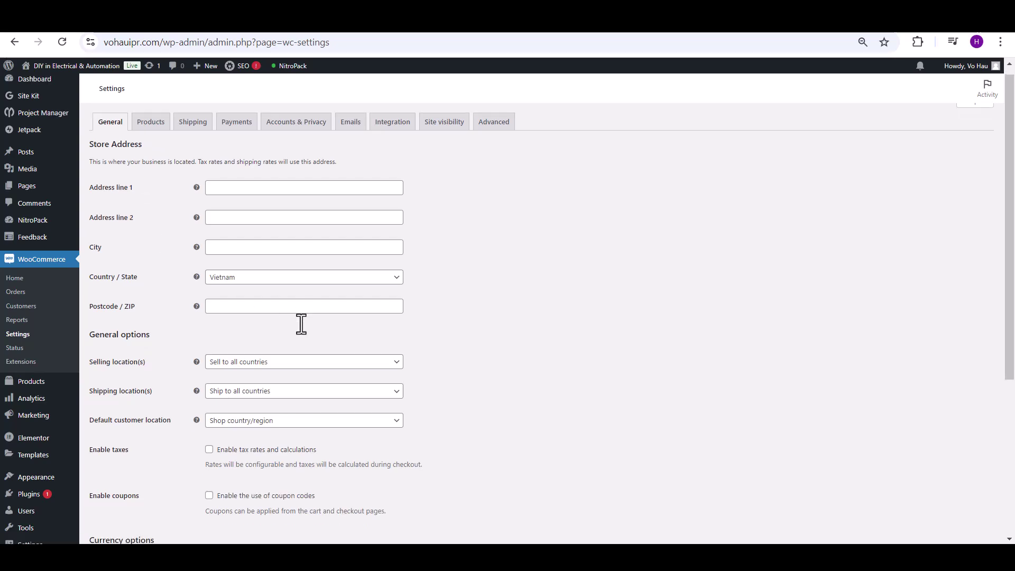
scroll(302, 324, "down", 5)
scroll(301, 331, "up", 5)
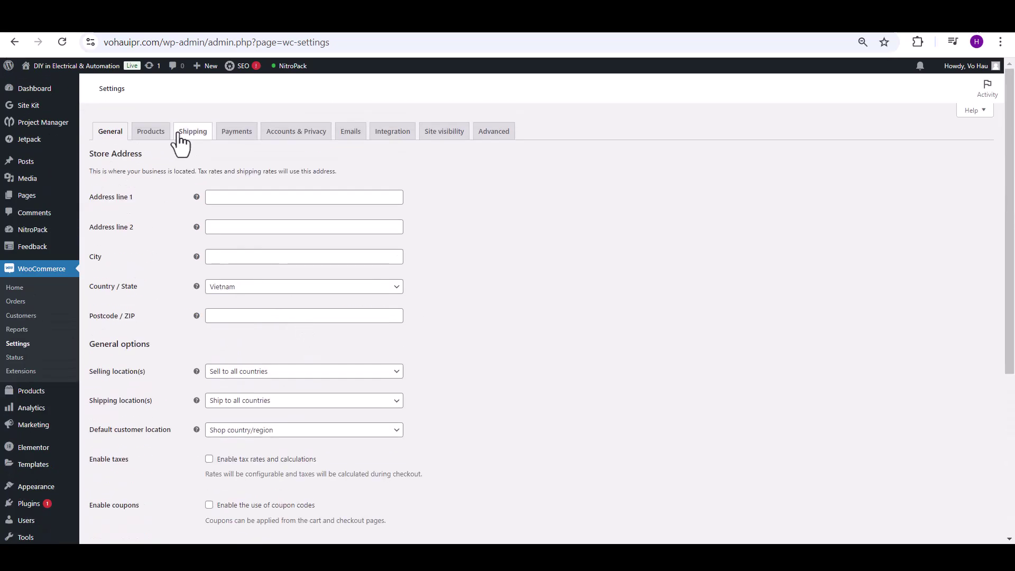
left_click(192, 132)
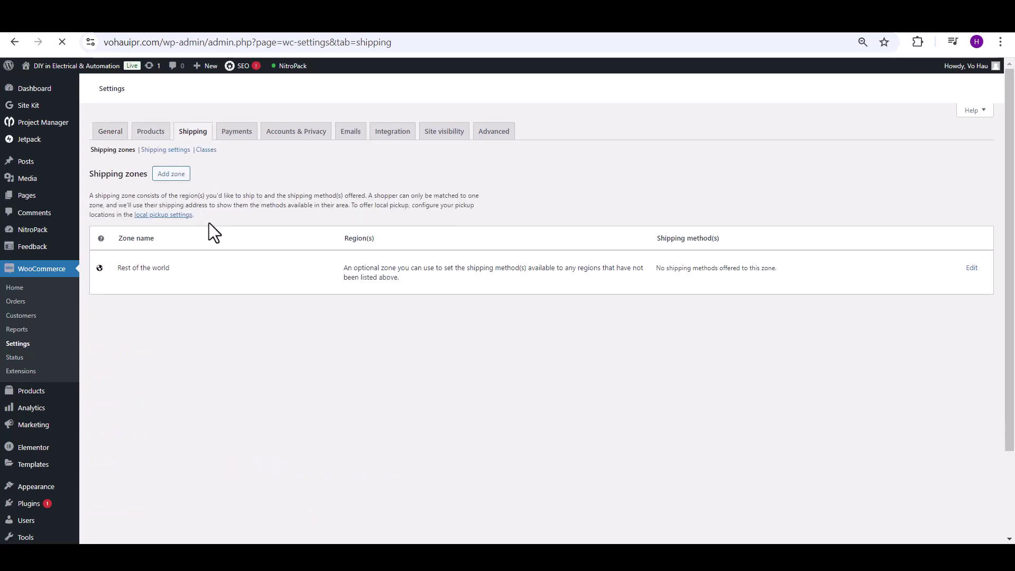
scroll(484, 328, "down", 2)
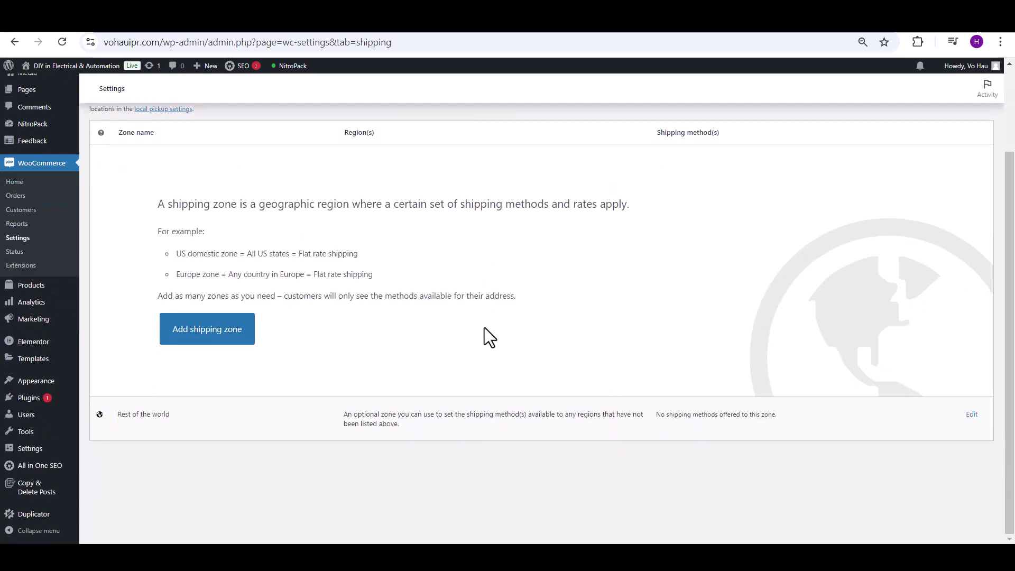
scroll(484, 328, "up", 2)
left_click(152, 134)
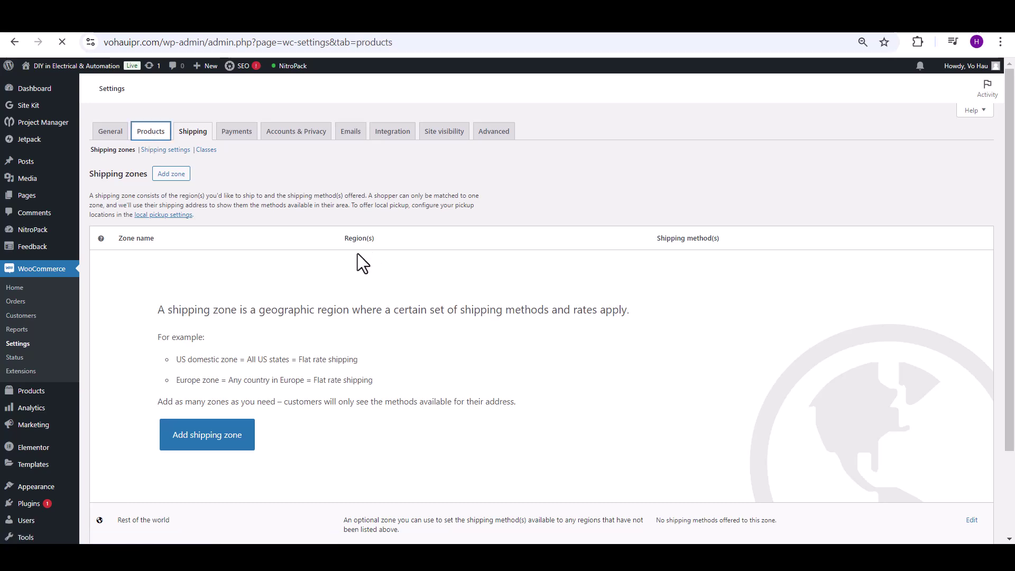
scroll(455, 336, "down", 2)
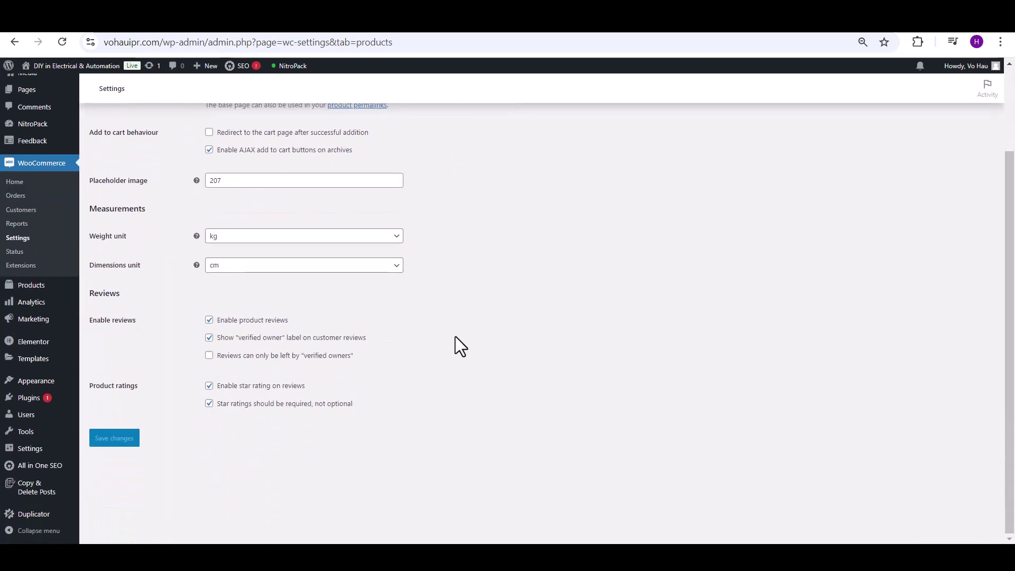
scroll(460, 347, "up", 2)
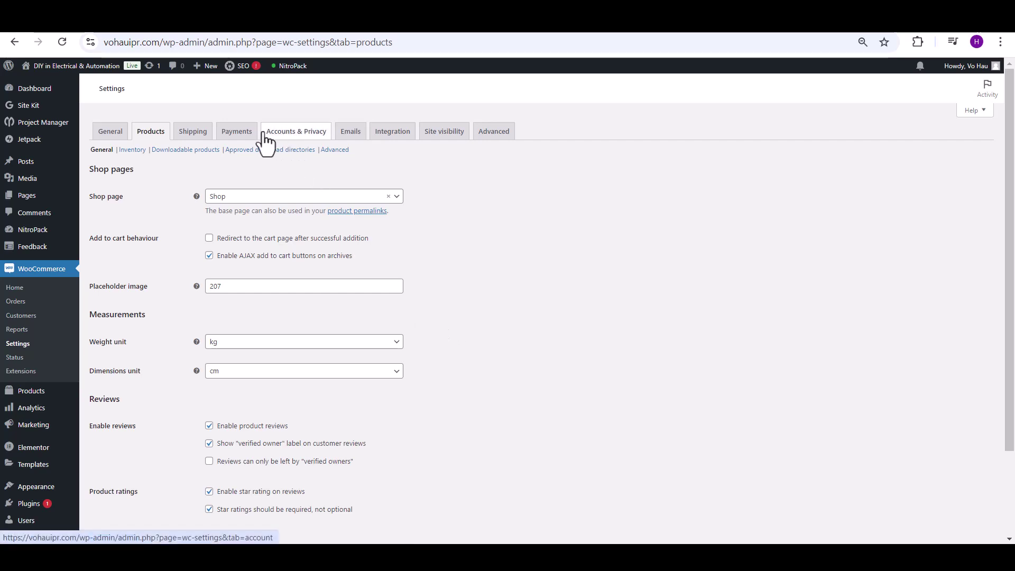
left_click(396, 139)
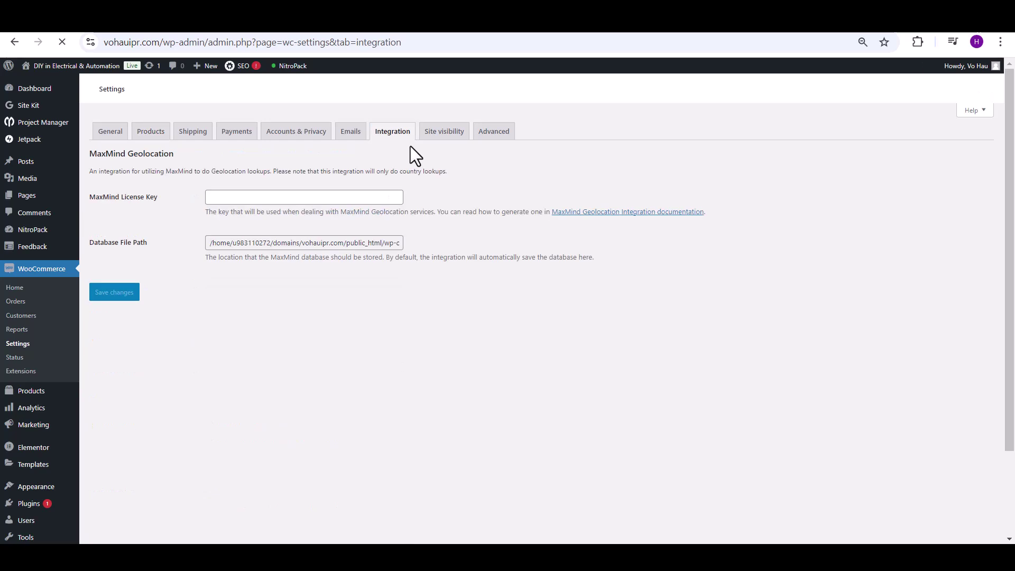
left_click(483, 137)
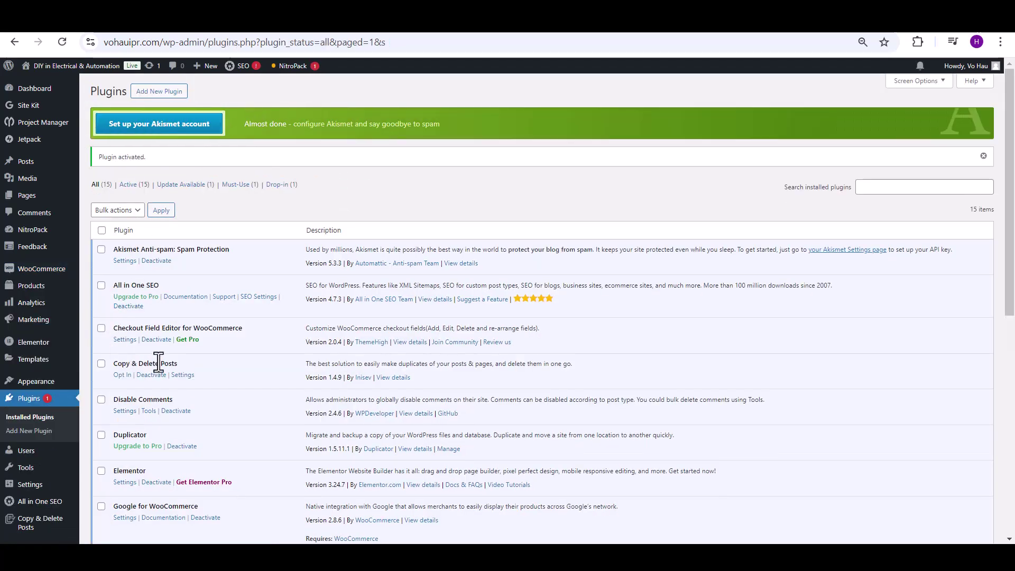
Open the settings of the Checkout Field Editor for WooCommerce plugin and review its billing fields.
left_click(125, 341)
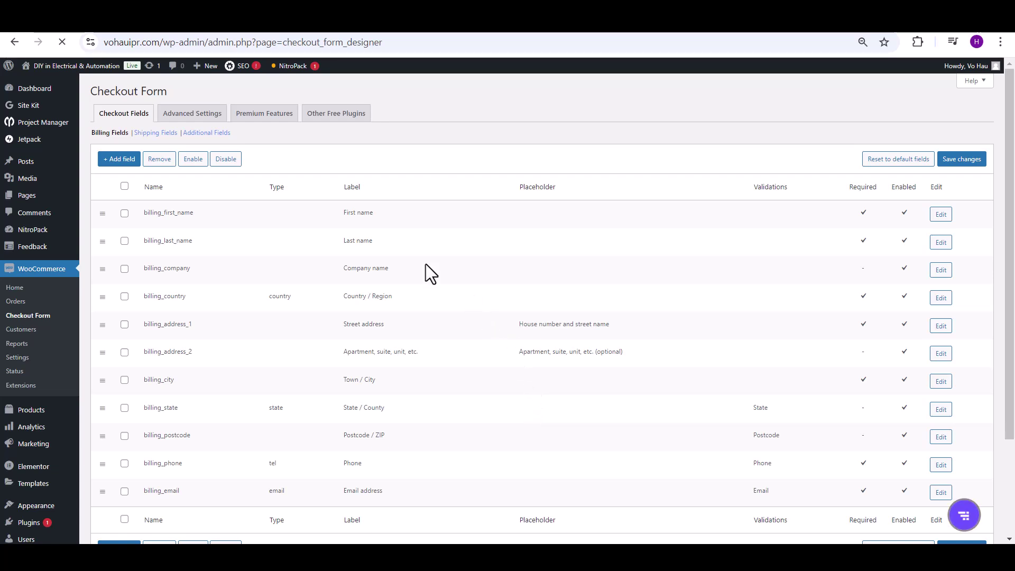
scroll(443, 370, "down", 1)
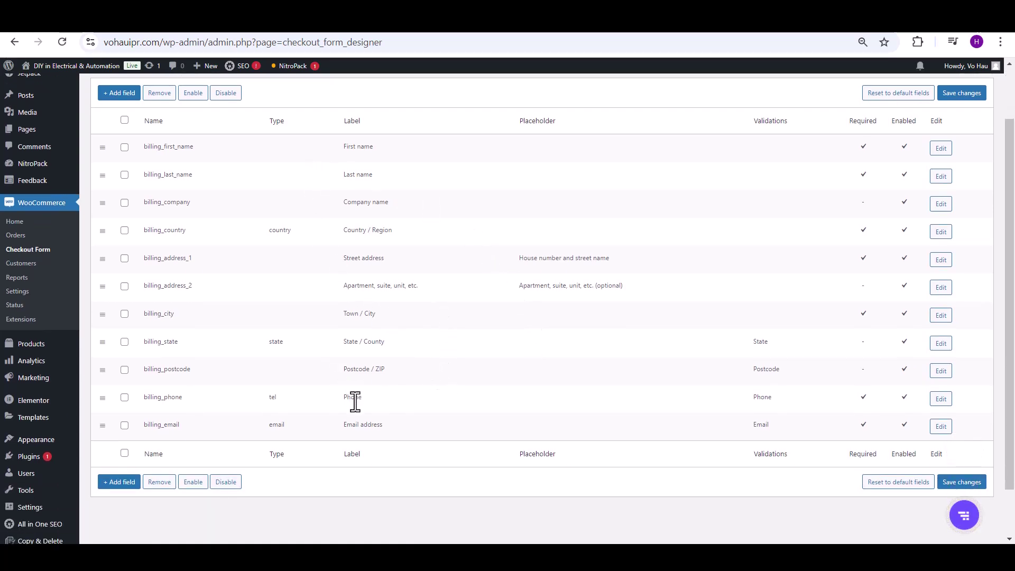
scroll(367, 431, "up", 1)
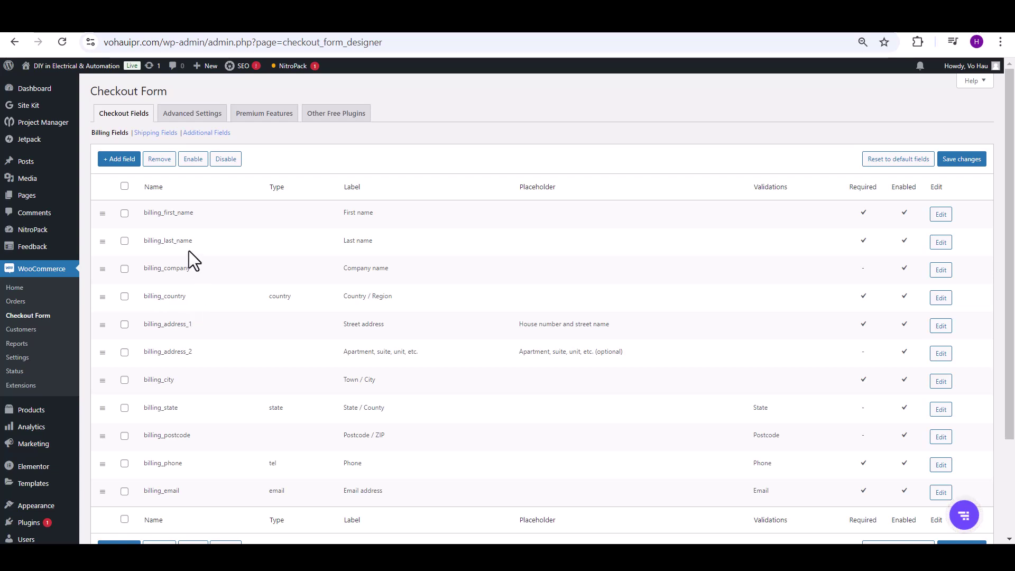
scroll(180, 371, "down", 1)
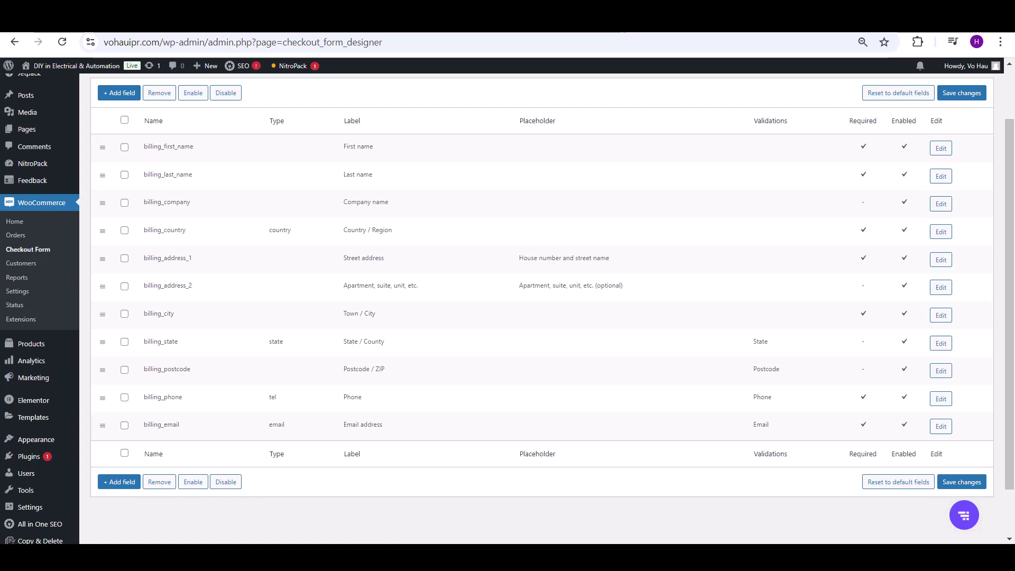
Open the vohauipr.com storefront in a new browser tab and choose the AutoSoft category.
key("ctrl+t")
type("v")
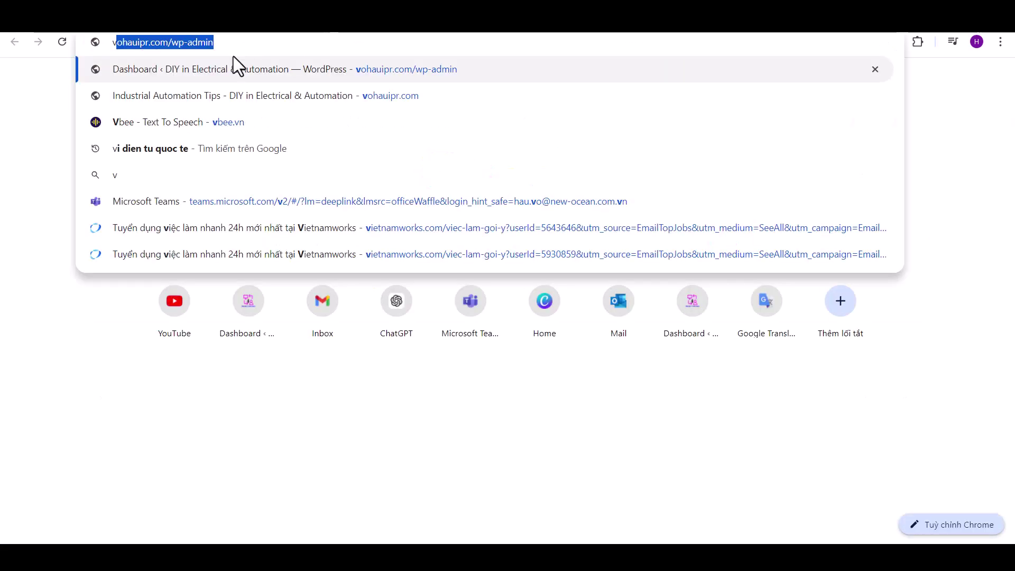
left_click(196, 44)
left_click_drag(160, 43, 325, 36)
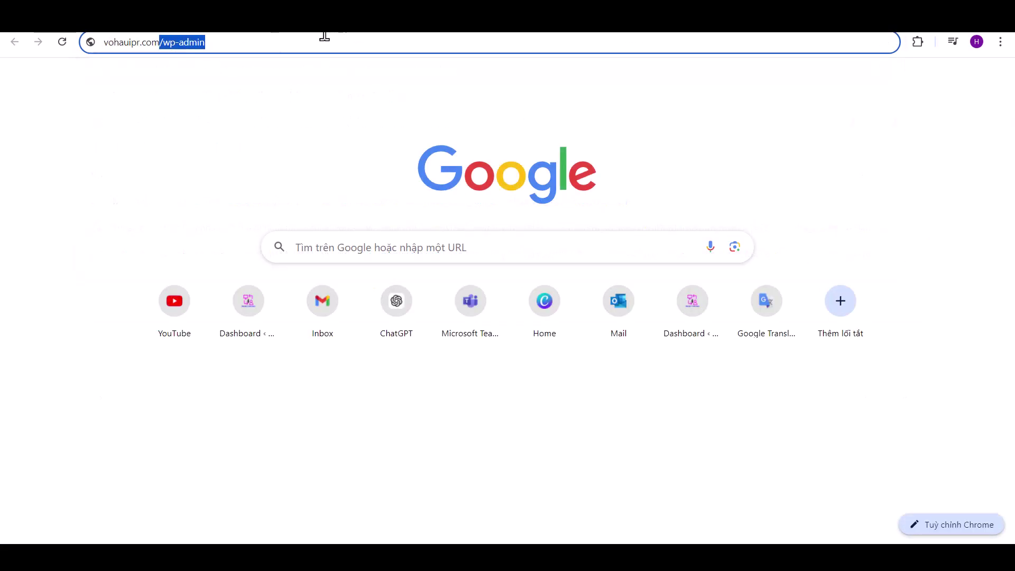
key("BackSpace")
key("Return")
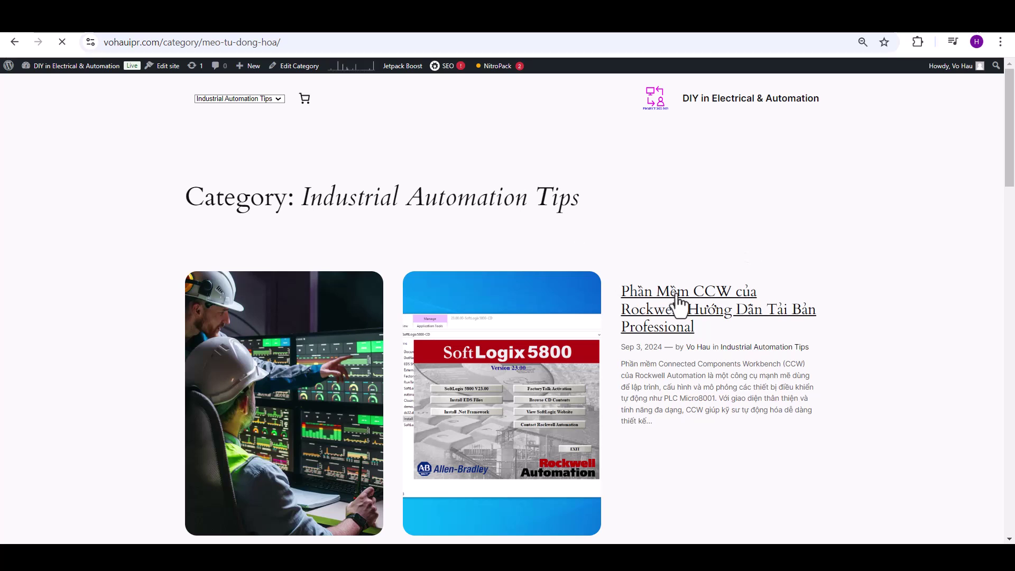
left_click(268, 100)
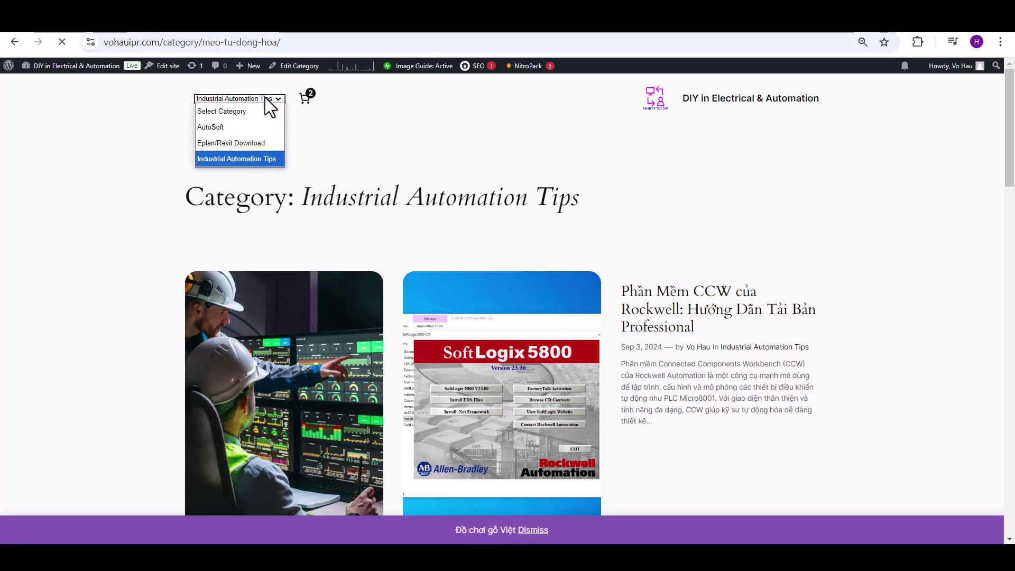
left_click(208, 128)
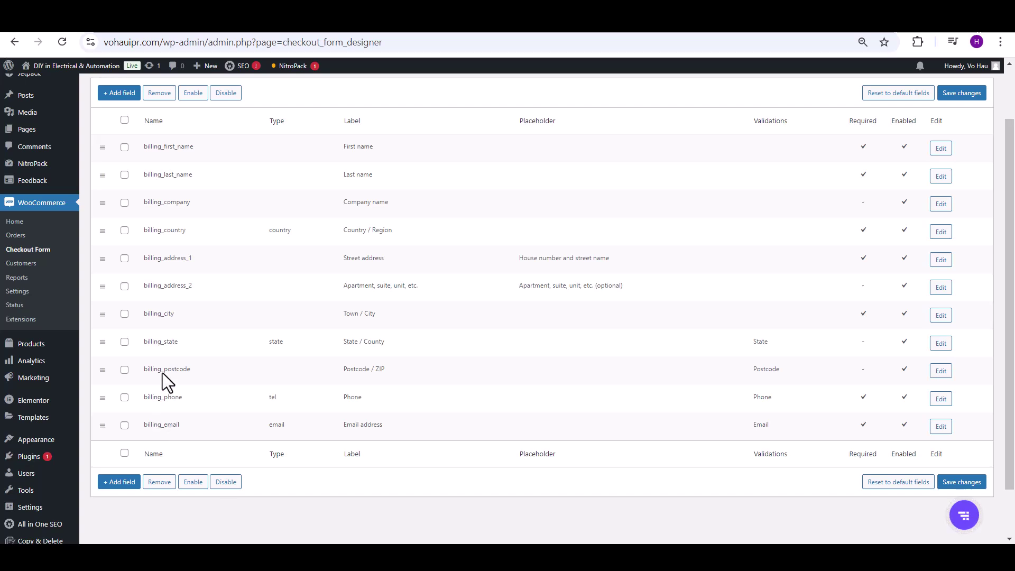
Mark the billing company, country, address_1, address_2, city, state, postcode and phone fields for removal.
left_click(127, 371)
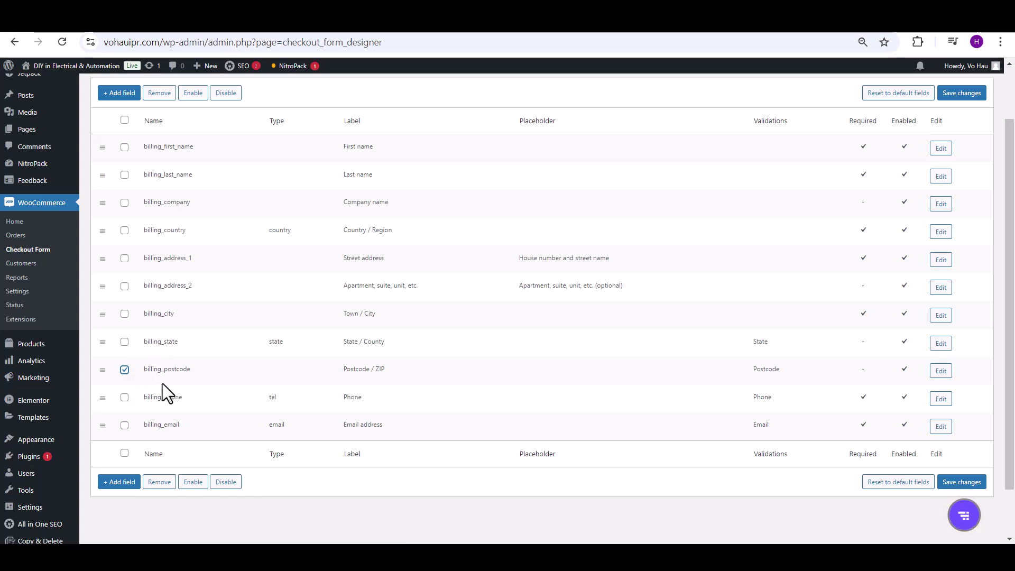
left_click(124, 342)
scroll(179, 389, "up", 1)
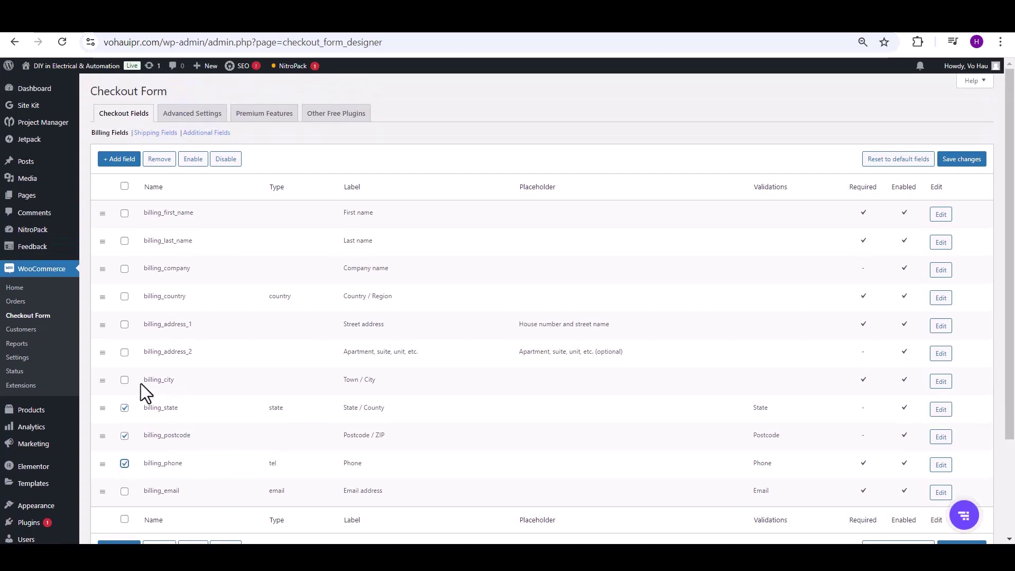
left_click(125, 382)
left_click(124, 296)
left_click(124, 267)
scroll(177, 379, "down", 1)
scroll(177, 380, "down", 1)
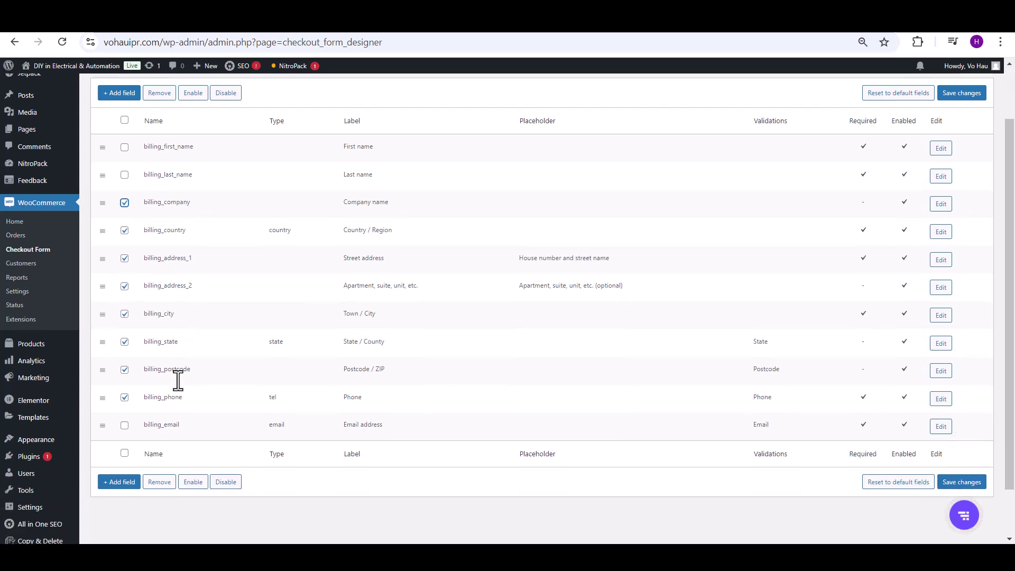
scroll(173, 382, "up", 1)
scroll(170, 383, "down", 2)
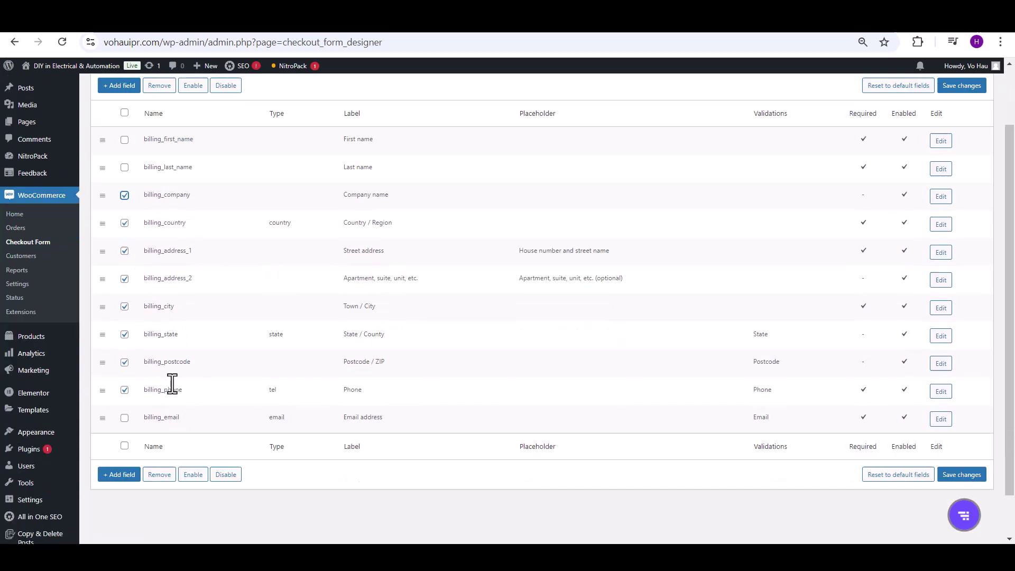
left_click(168, 430)
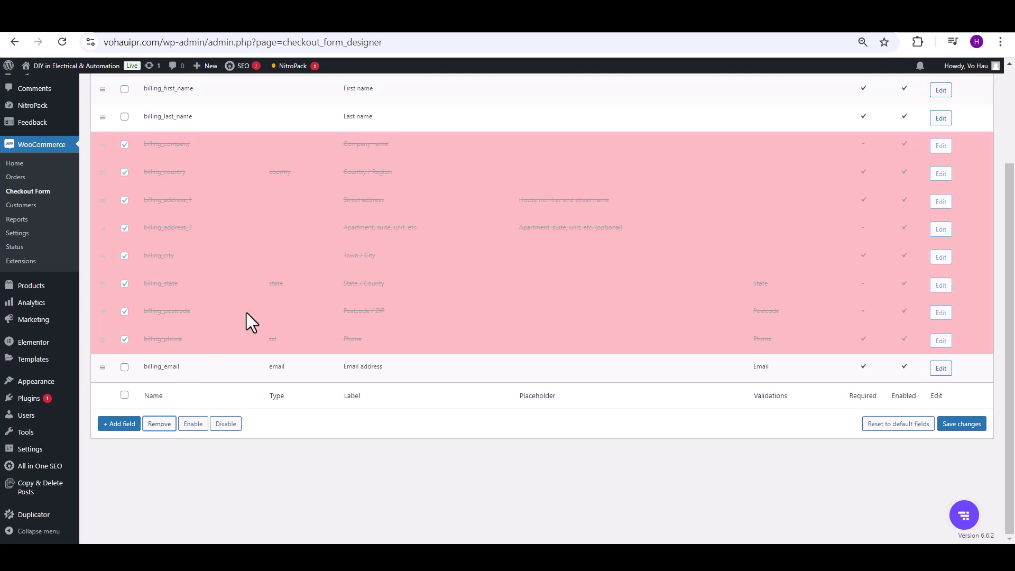
scroll(316, 375, "up", 1)
scroll(316, 376, "up", 2)
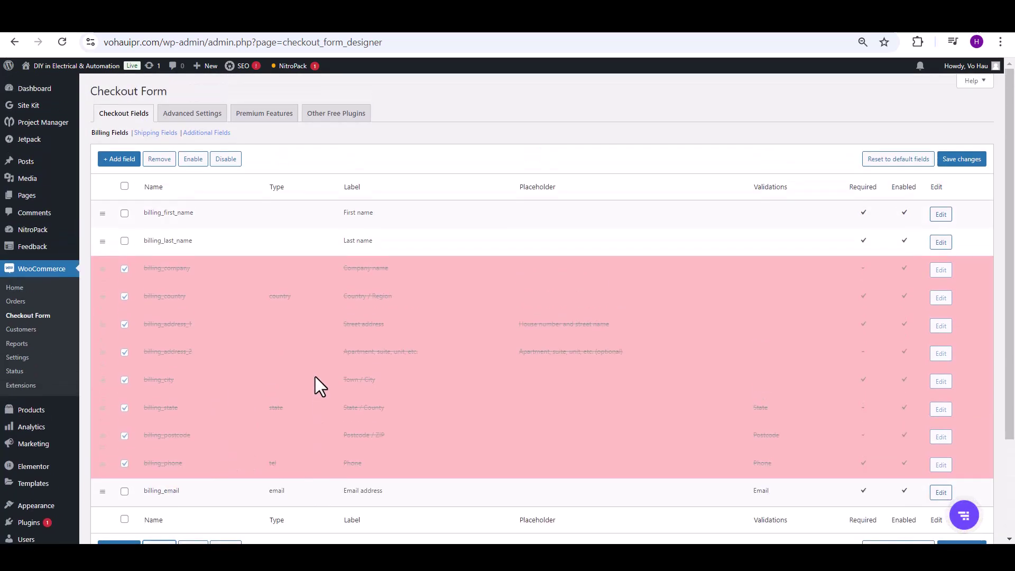
scroll(315, 377, "down", 1)
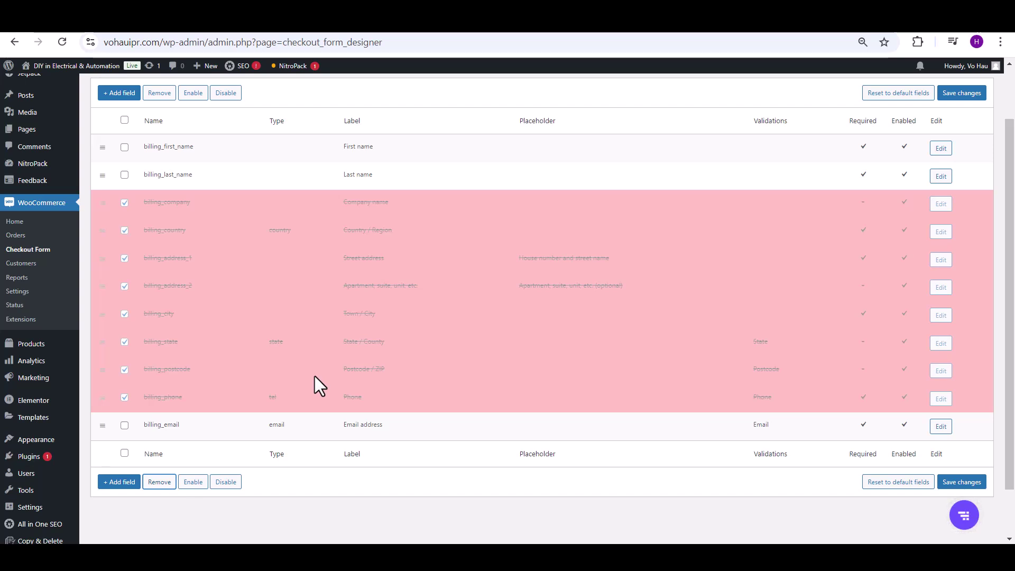
scroll(487, 438, "up", 1)
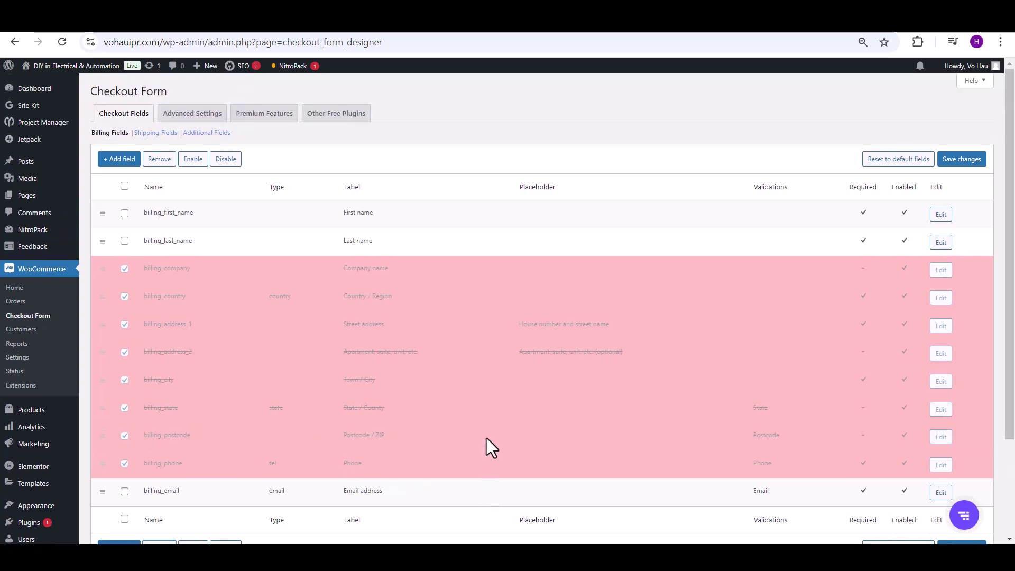
scroll(525, 429, "down", 2)
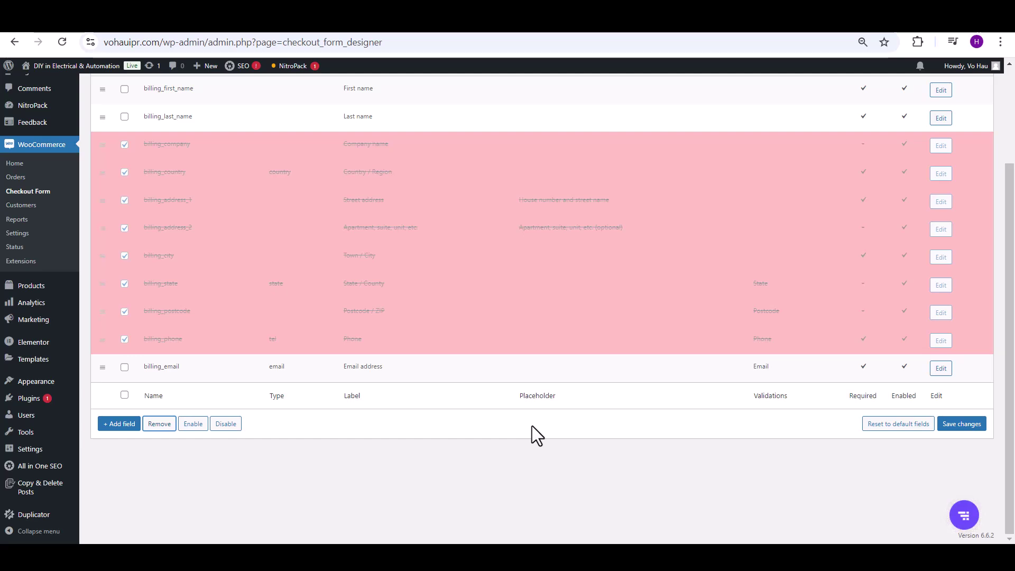
Disable the billing fields marked for removal and apply the removal to them again.
left_click(226, 425)
scroll(226, 431, "up", 3)
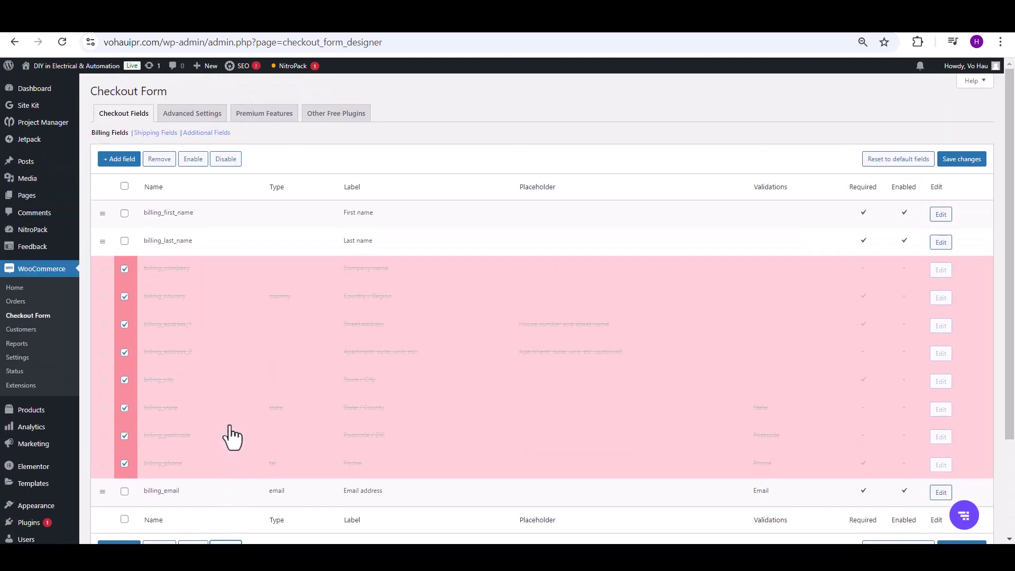
scroll(229, 437, "down", 1)
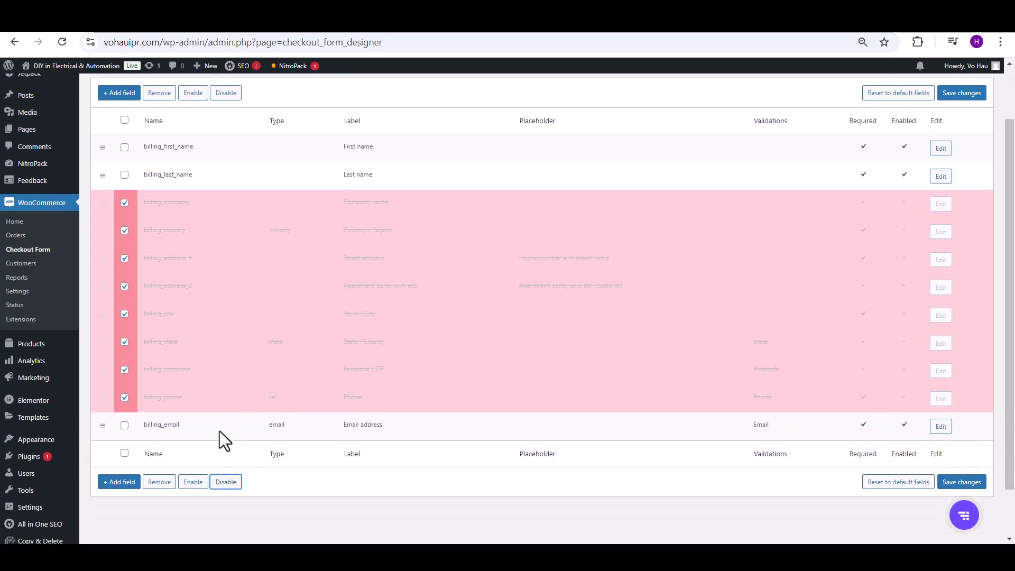
left_click(159, 482)
scroll(286, 439, "down", 1)
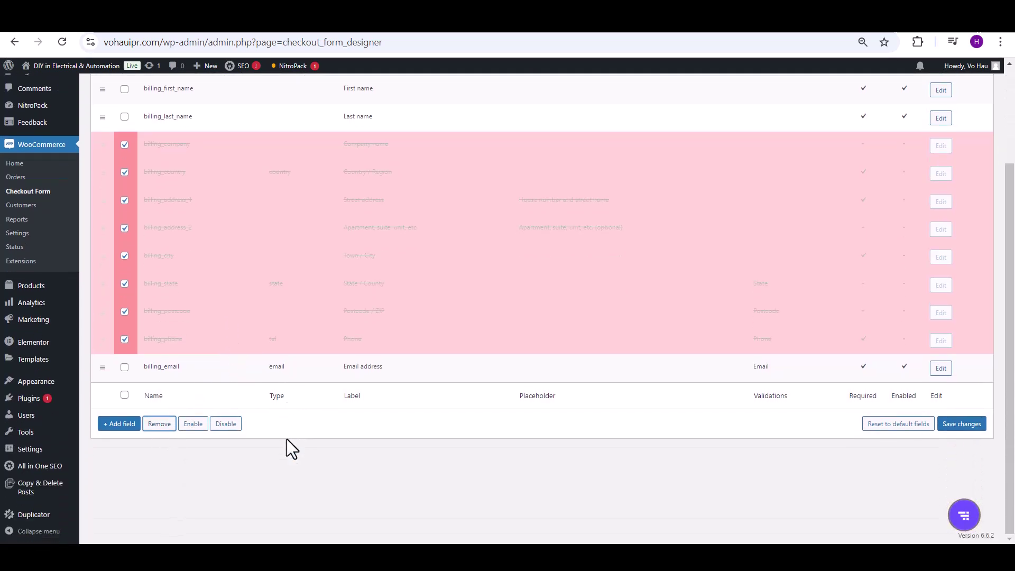
scroll(287, 439, "up", 1)
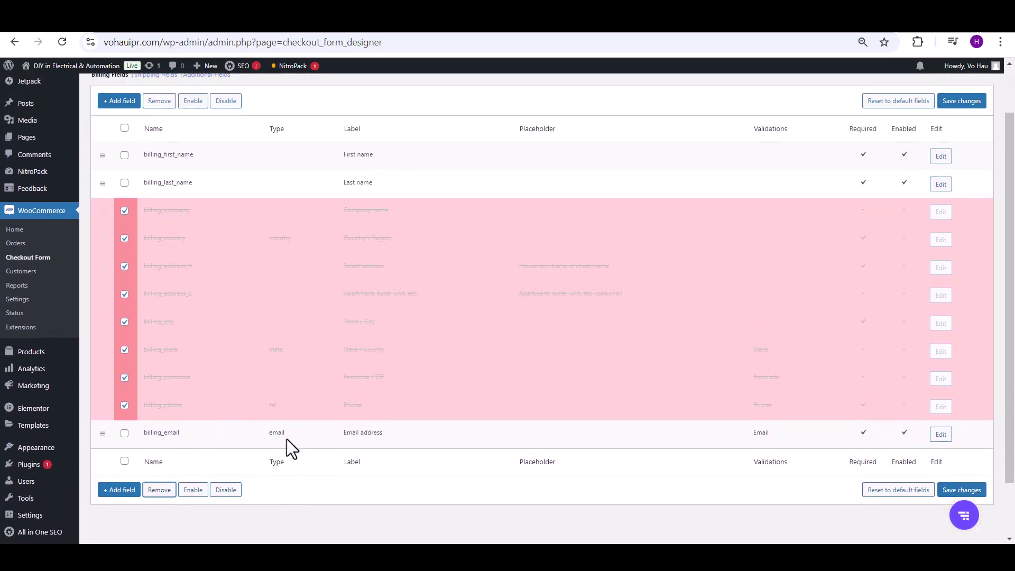
scroll(459, 399, "down", 1)
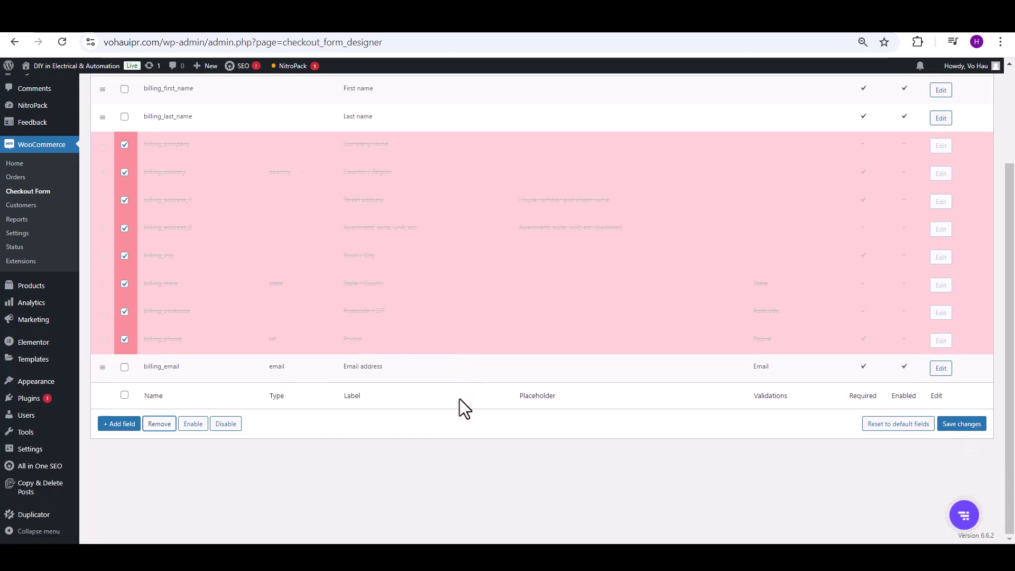
Save the changes to the checkout form's billing fields.
left_click(959, 425)
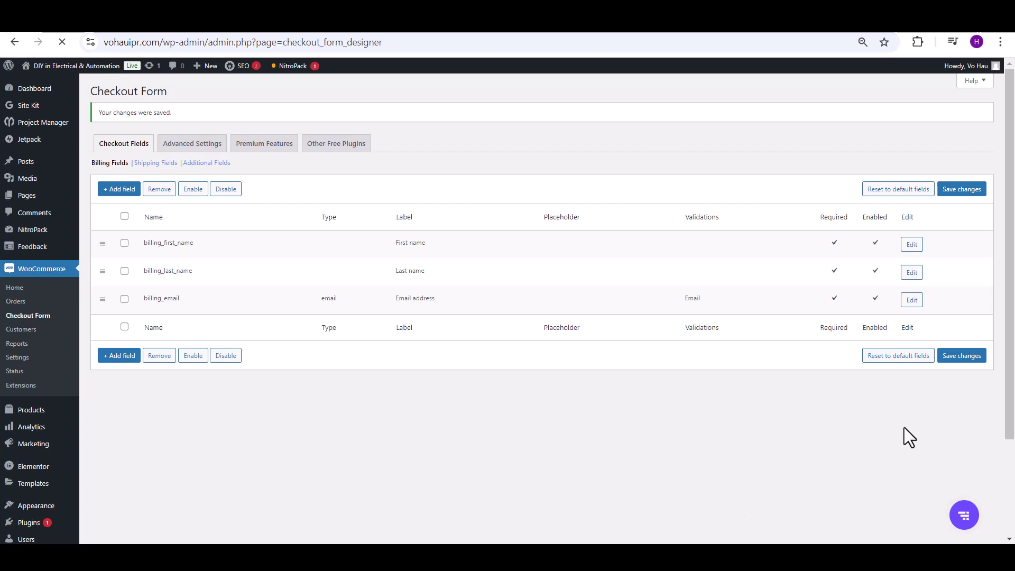
left_click(967, 362)
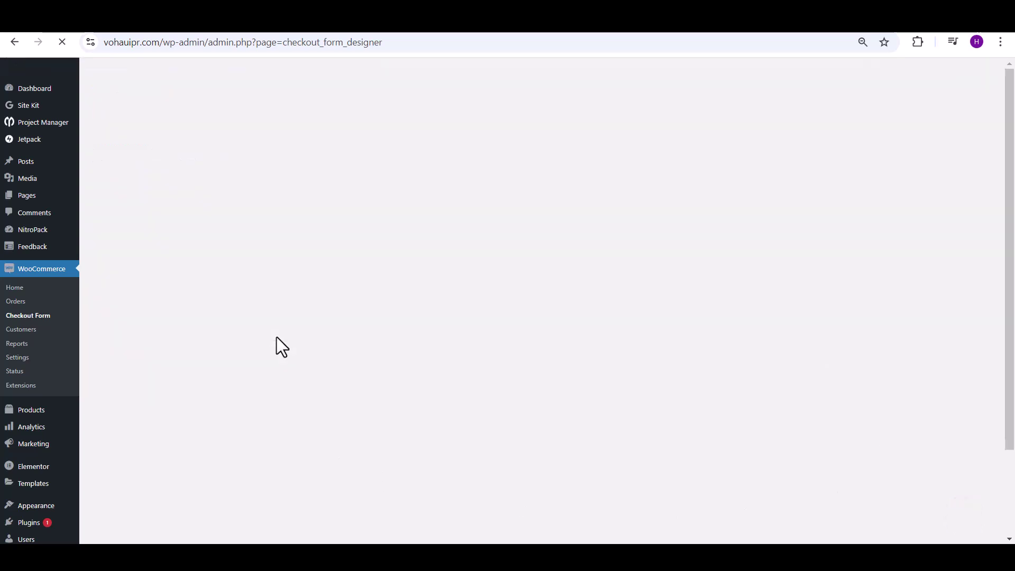
mouse_move(31, 141)
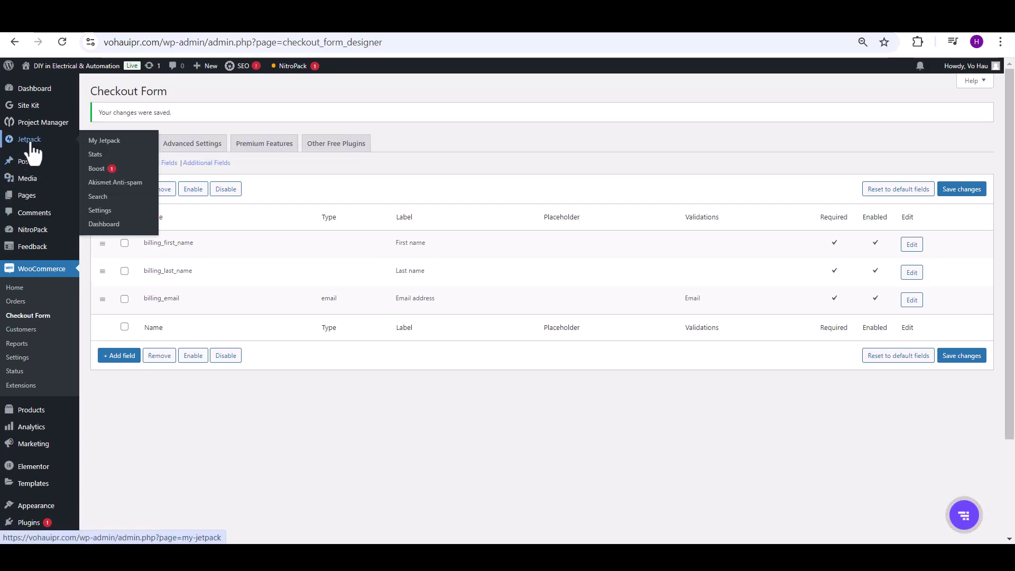
left_click(153, 185)
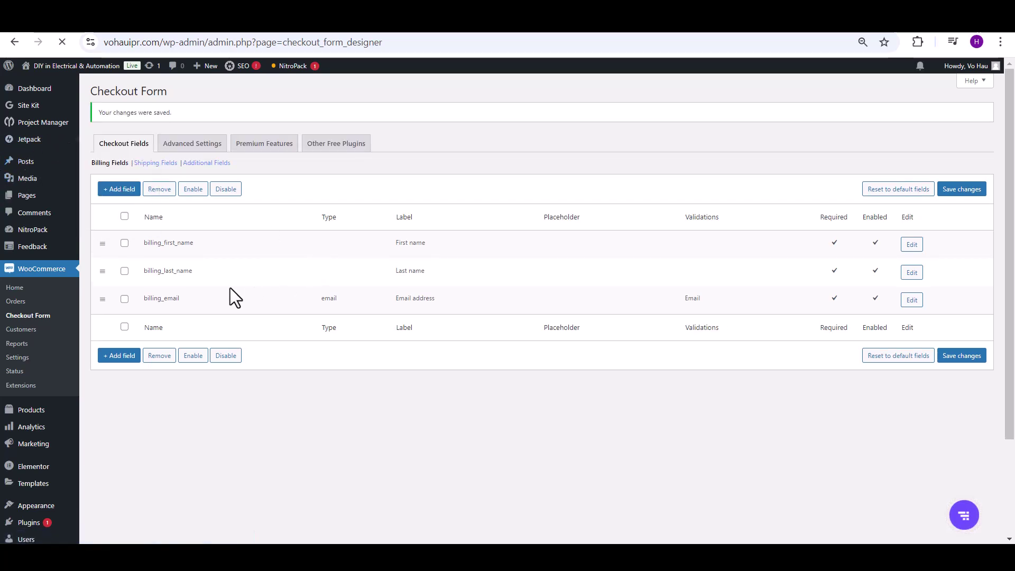